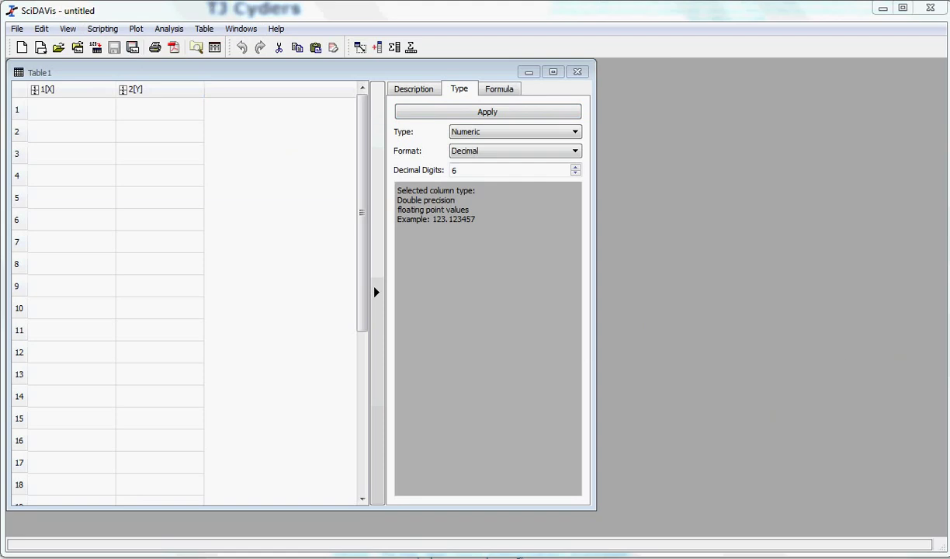
# Copy the Case Weight values in A2:A72 from the Excel workbook, then minimize Excel.
pyautogui.hotkey('alt', 'Tab')
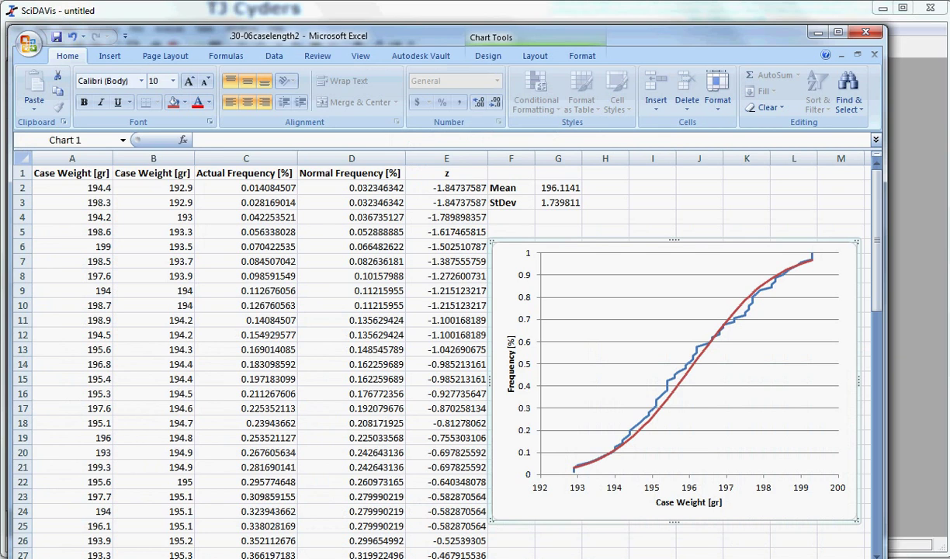
pyautogui.moveTo(87, 188); pyautogui.dragTo(93, 536)
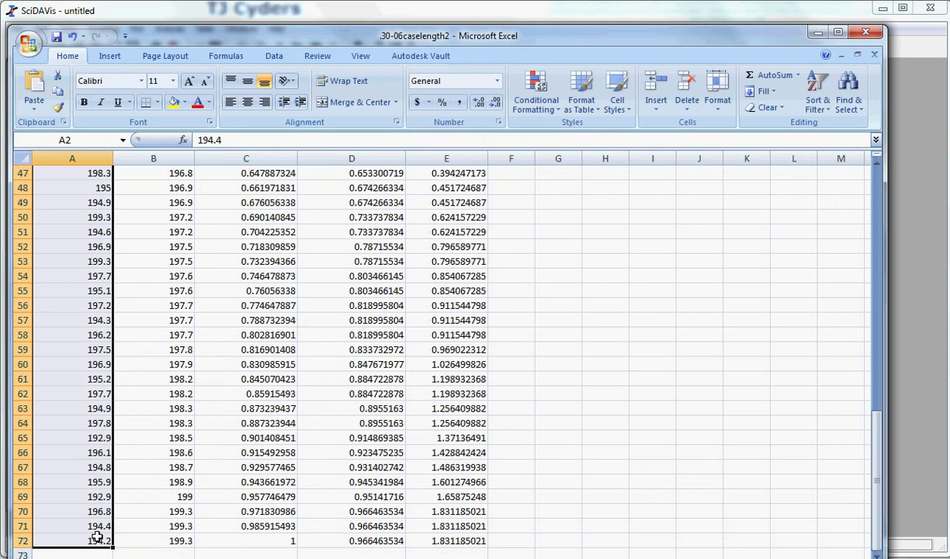
pyautogui.hotkey('ctrl', 'c')
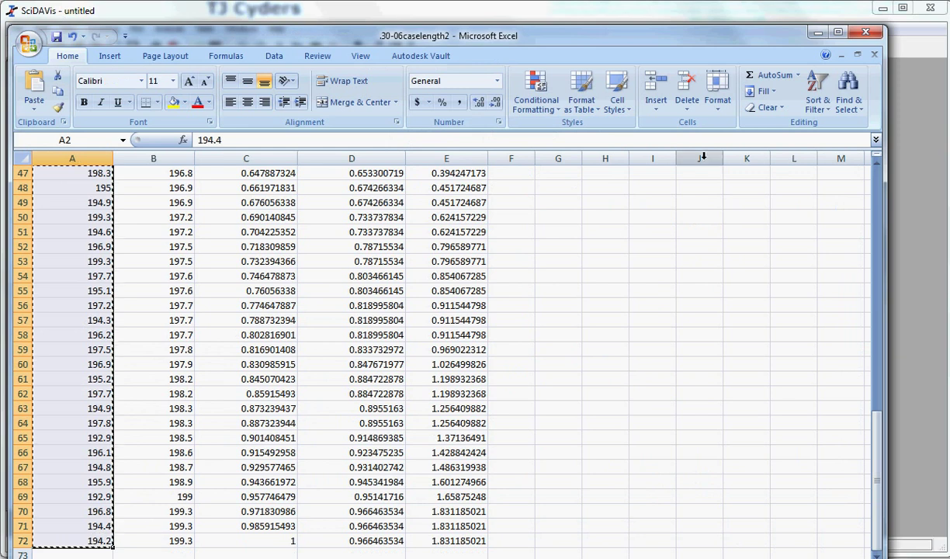
pyautogui.click(815, 30)
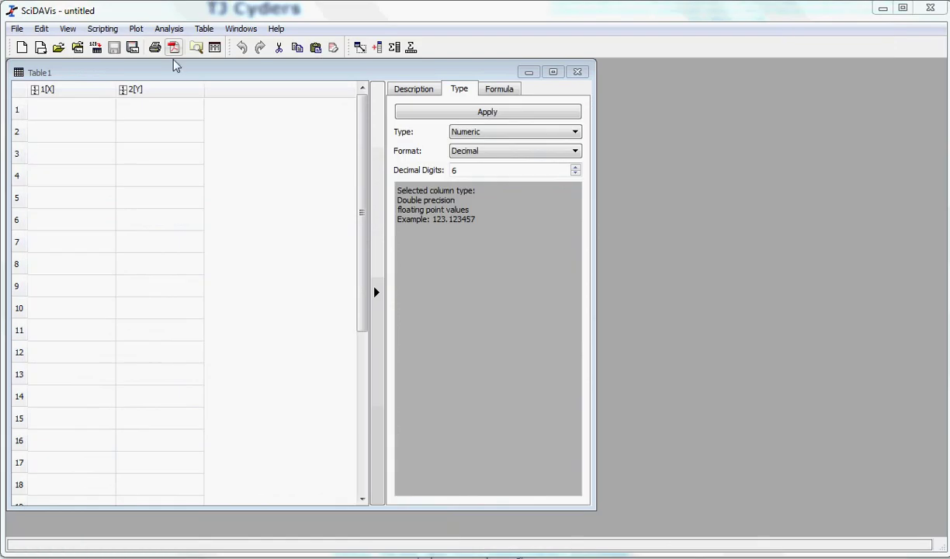
# Paste the copied case weights into column 1[X] of Table1, starting at row 1.
pyautogui.click(70, 110)
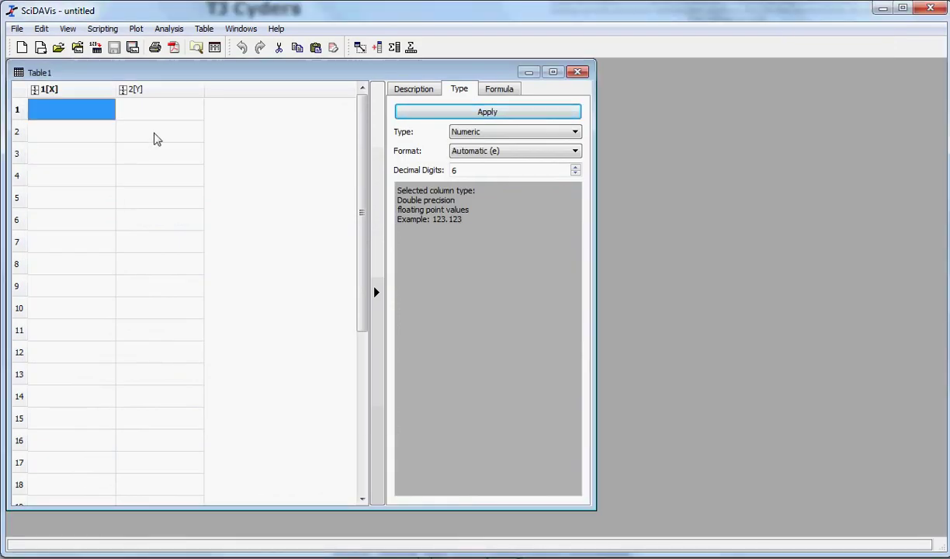
pyautogui.hotkey('ctrl', 'v')
pyautogui.click(76, 130)
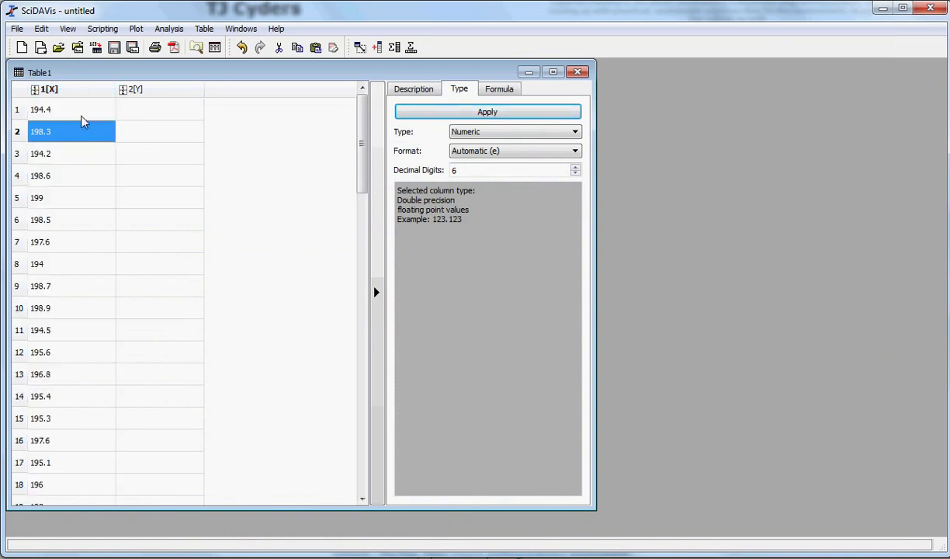
pyautogui.click(81, 117)
pyautogui.moveTo(361, 142); pyautogui.dragTo(346, 101)
# Plot column 1[X] as a histogram (Graph1) and move the graph window to the right.
pyautogui.click(70, 90)
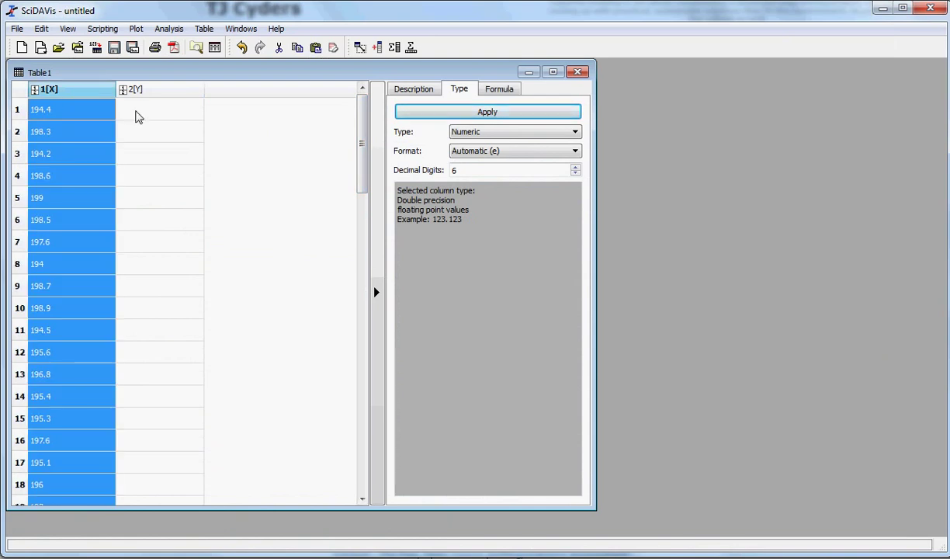
pyautogui.click(148, 90)
pyautogui.click(70, 90)
pyautogui.click(141, 31)
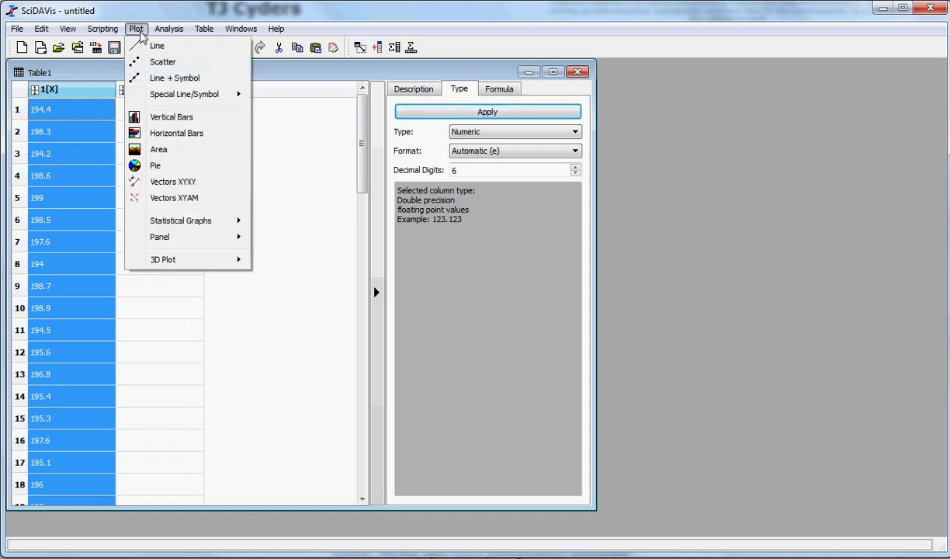
pyautogui.moveTo(186, 219)
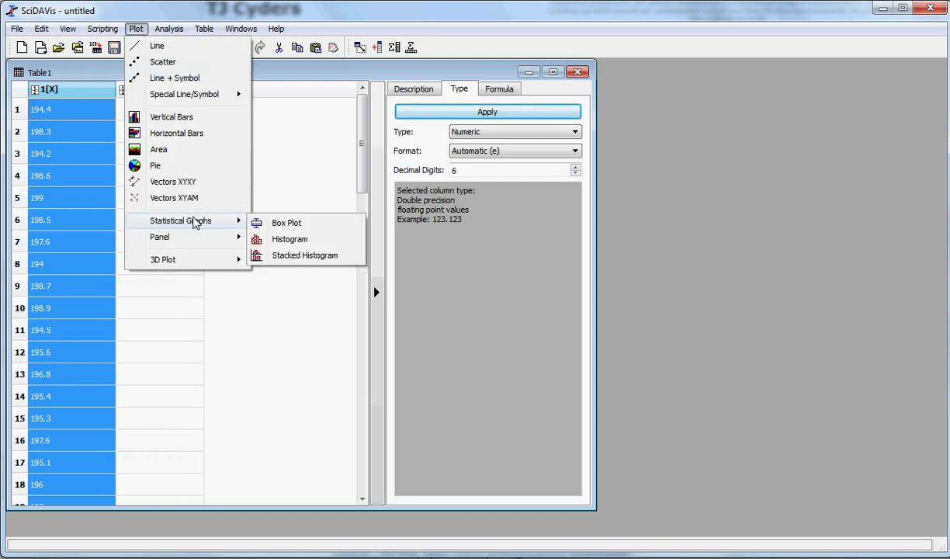
pyautogui.click(309, 243)
pyautogui.moveTo(263, 81); pyautogui.dragTo(682, 135)
pyautogui.click(475, 186)
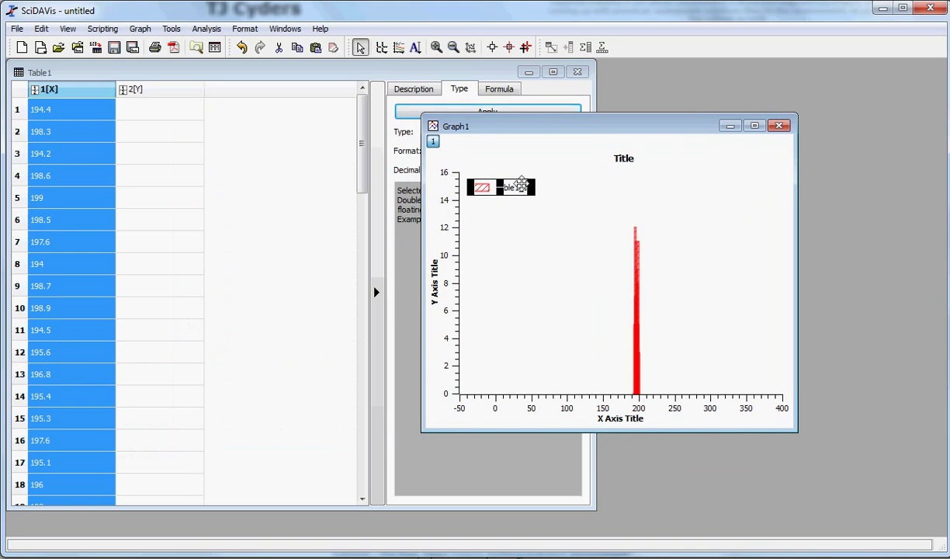
# Delete the histogram legend and set the bottom axis range from 192 to 199.
pyautogui.press('Delete')
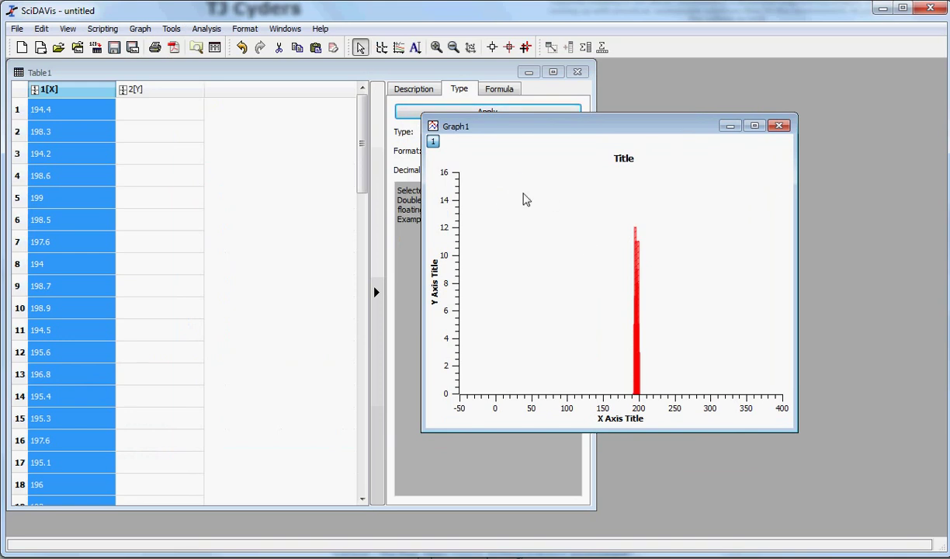
pyautogui.doubleClick(642, 417)
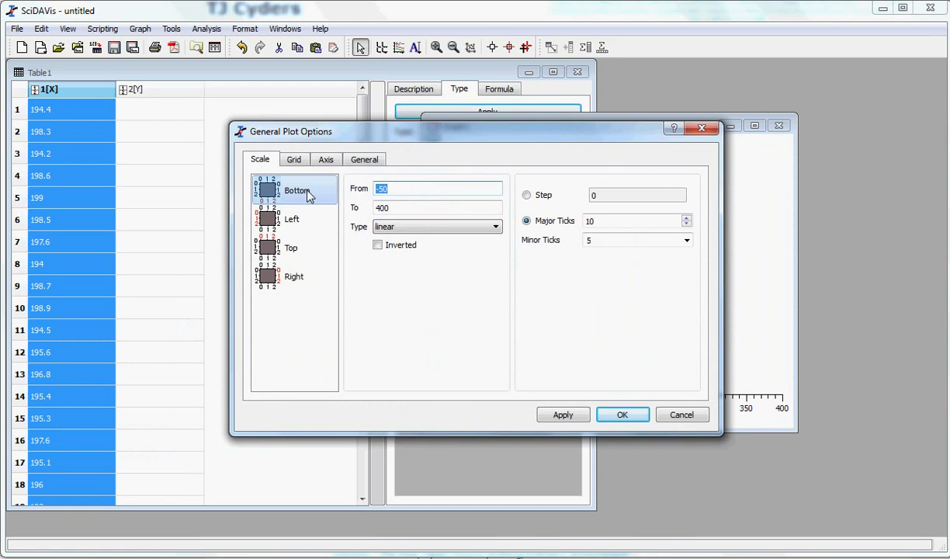
pyautogui.write('-')
pyautogui.doubleClick(376, 208)
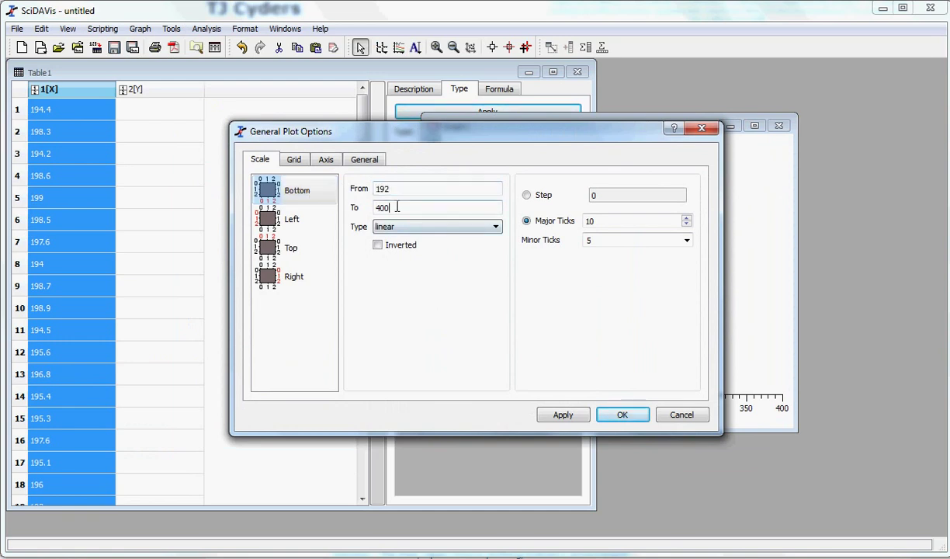
pyautogui.write('199')
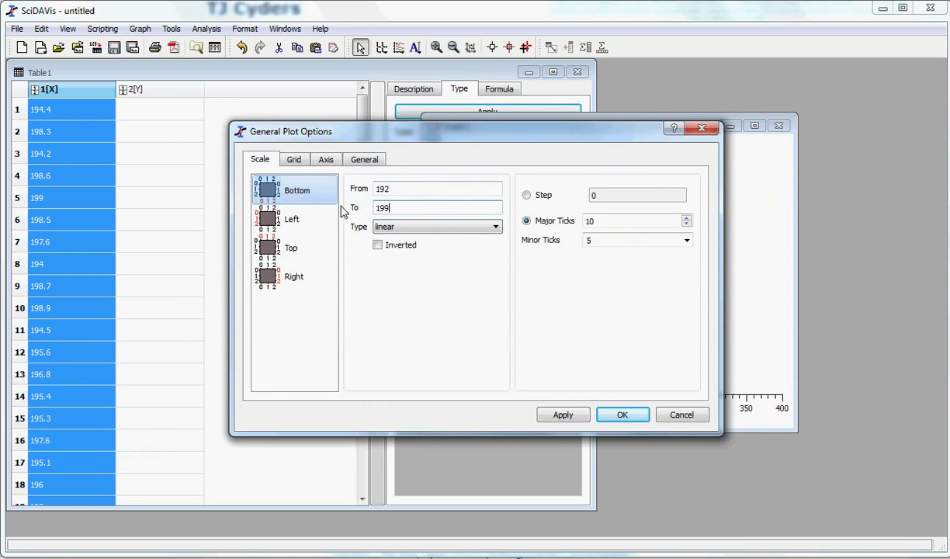
pyautogui.click(585, 414)
pyautogui.click(617, 414)
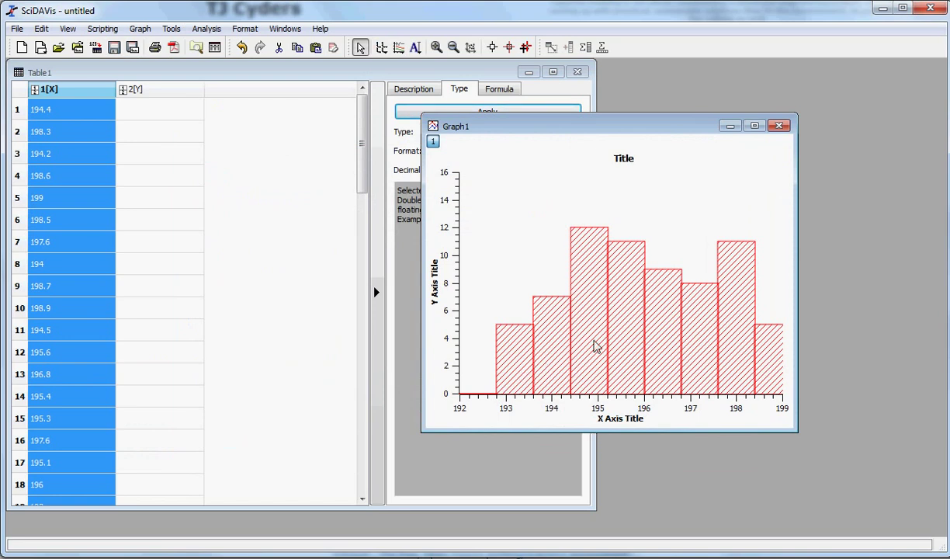
# Select the histogram curve in Plot details and turn off automatic binning.
pyautogui.doubleClick(600, 285)
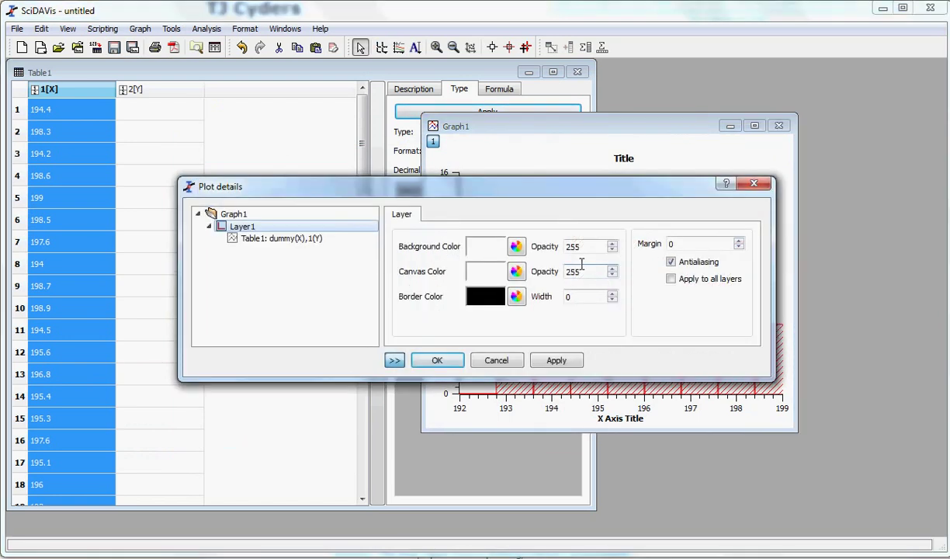
pyautogui.moveTo(522, 180); pyautogui.dragTo(518, 265)
pyautogui.click(326, 296)
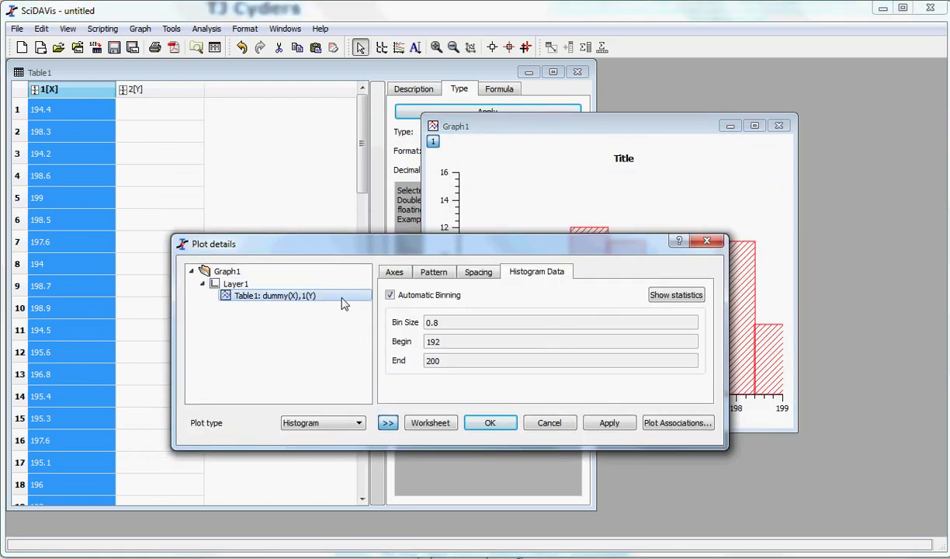
pyautogui.moveTo(436, 248); pyautogui.dragTo(418, 281)
pyautogui.click(392, 328)
# Set bin size 0.5 with Begin 192 and End 199, and apply it.
pyautogui.moveTo(417, 350); pyautogui.dragTo(377, 350)
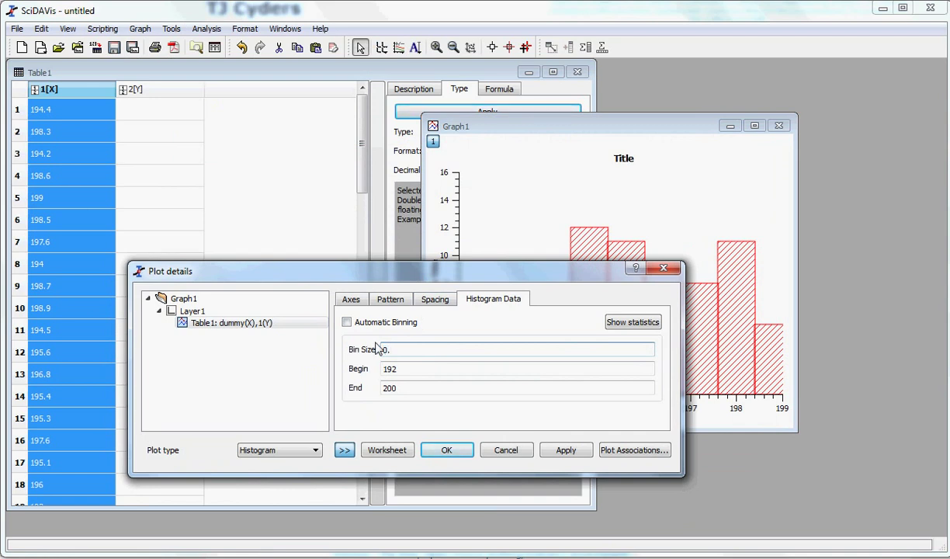
pyautogui.write('0.5')
pyautogui.moveTo(413, 370); pyautogui.dragTo(377, 370)
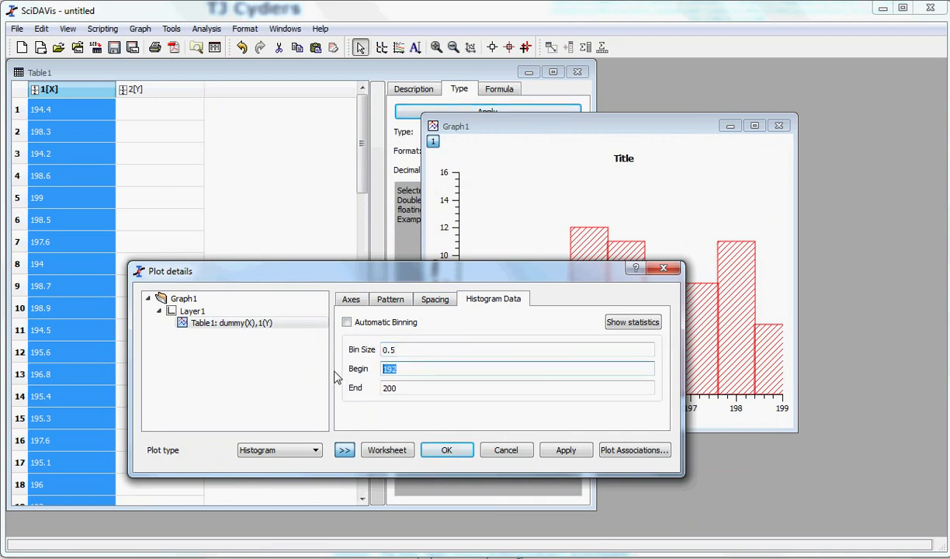
pyautogui.press('Tab')
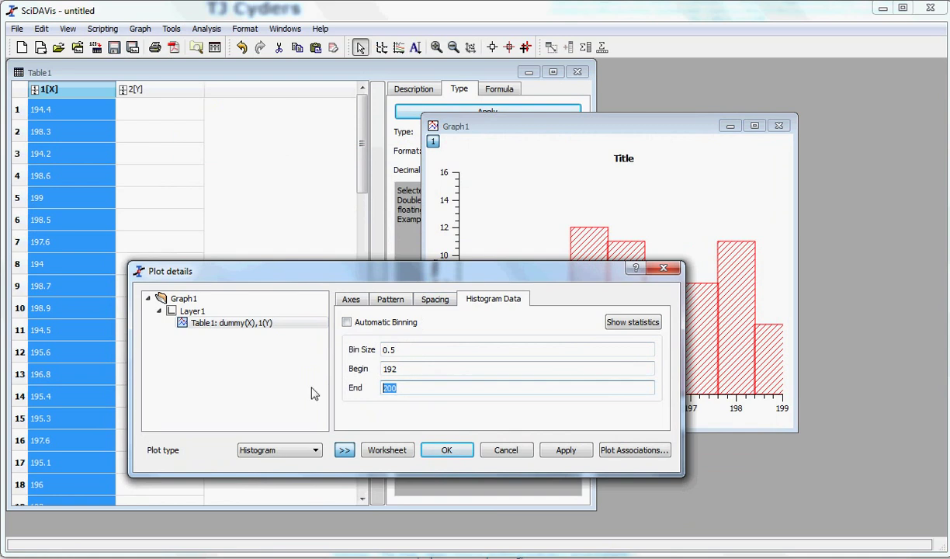
pyautogui.write('199')
pyautogui.click(415, 370)
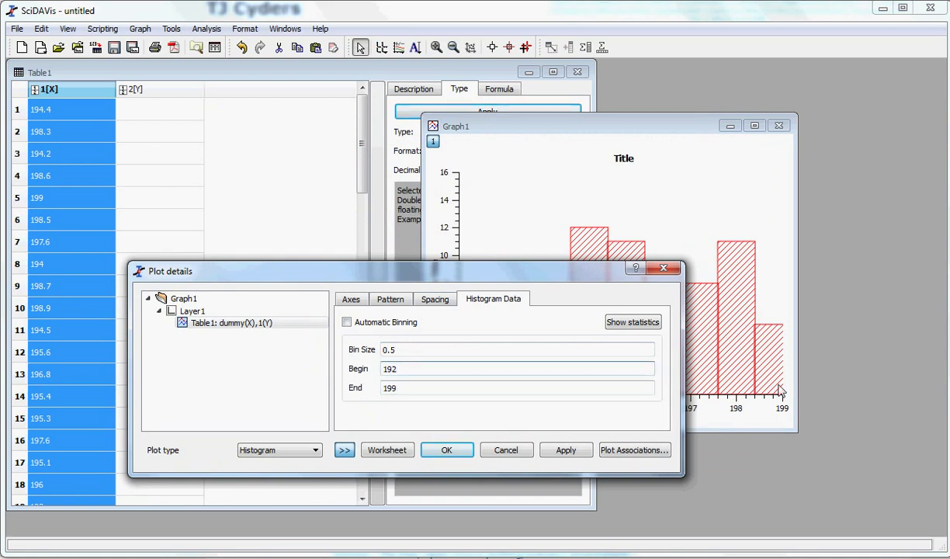
pyautogui.click(564, 450)
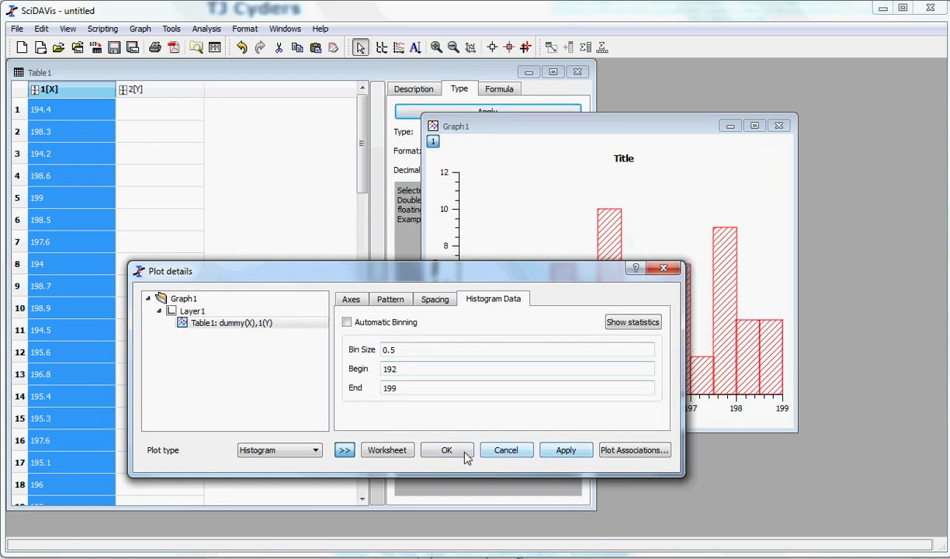
pyautogui.click(443, 450)
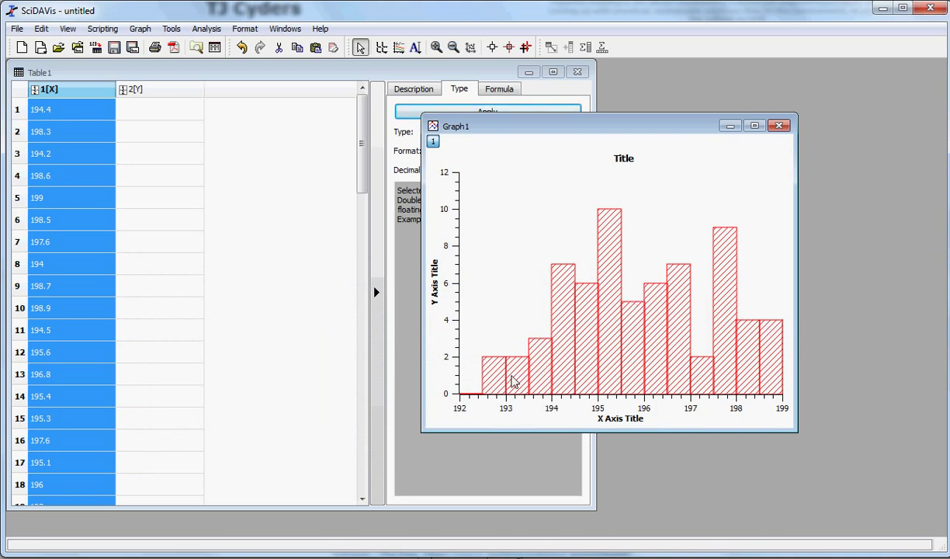
pyautogui.doubleClick(540, 353)
# Return to the curve's binning settings and preview the histogram with 0.75-wide bins.
pyautogui.moveTo(494, 187); pyautogui.dragTo(394, 208)
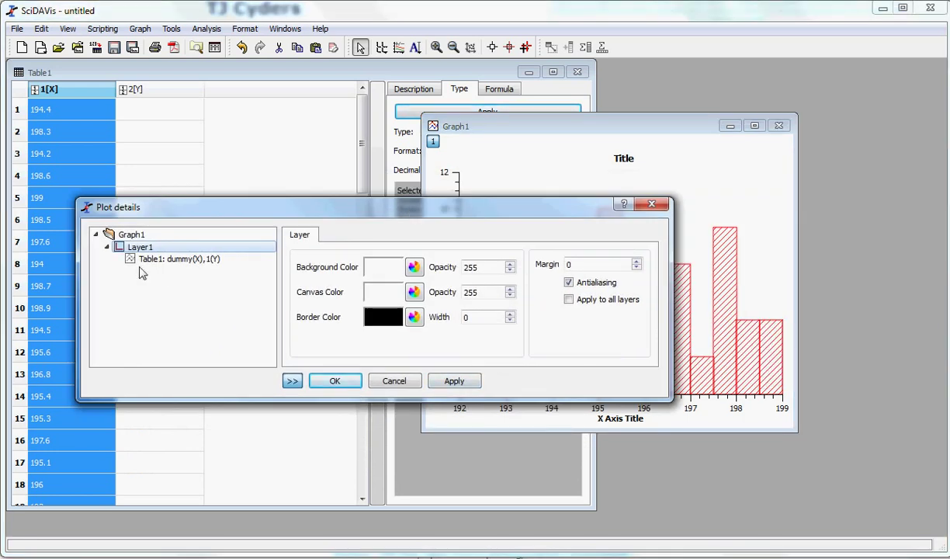
pyautogui.click(139, 258)
pyautogui.click(342, 286)
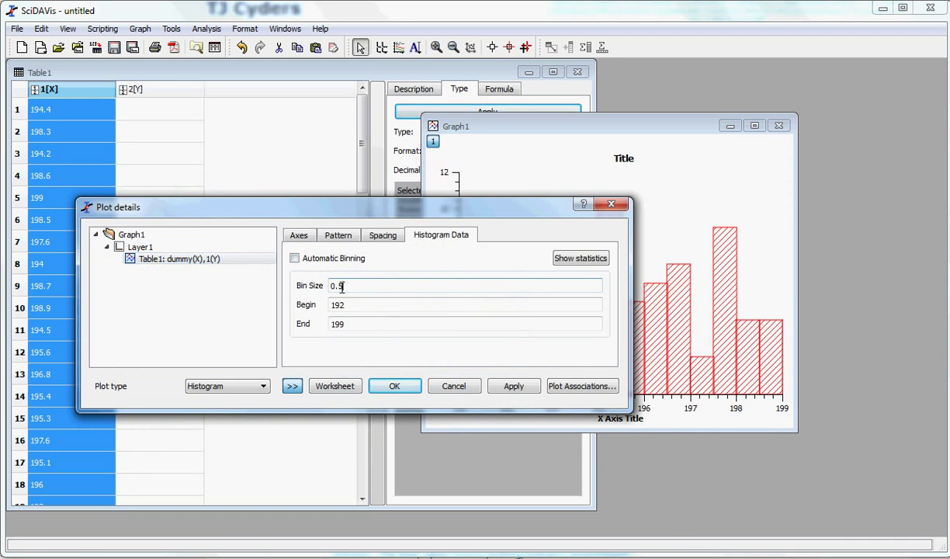
pyautogui.moveTo(339, 286); pyautogui.dragTo(320, 292)
pyautogui.click(513, 385)
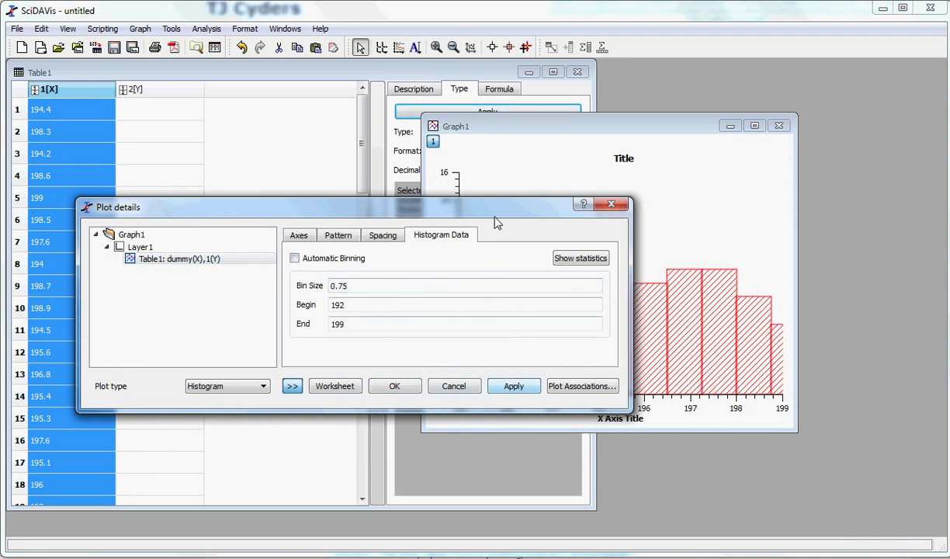
pyautogui.moveTo(475, 206); pyautogui.dragTo(515, 350)
pyautogui.moveTo(567, 370); pyautogui.dragTo(746, 362)
pyautogui.moveTo(518, 357); pyautogui.dragTo(467, 318)
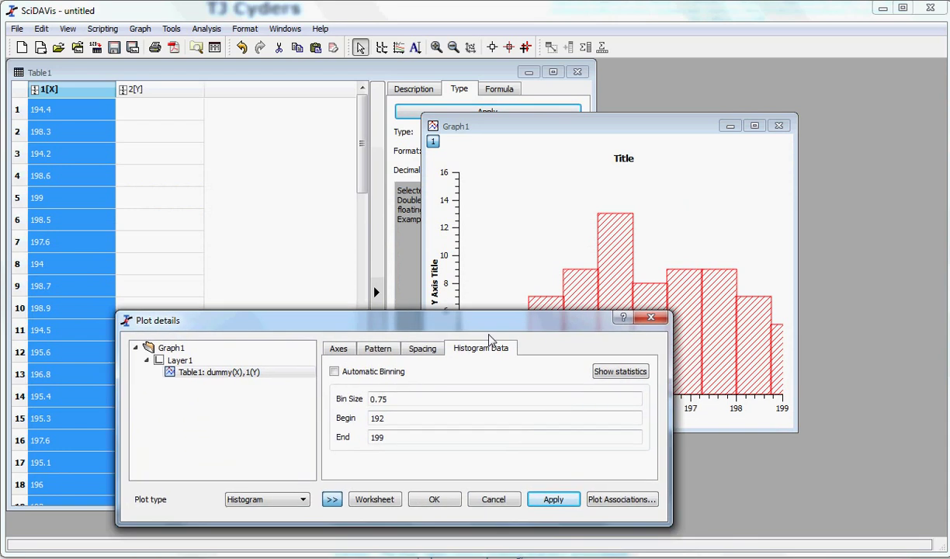
# Change the bin size to 1 over 192–199, apply, and close Plot details.
pyautogui.moveTo(403, 397); pyautogui.dragTo(258, 394)
pyautogui.write('1')
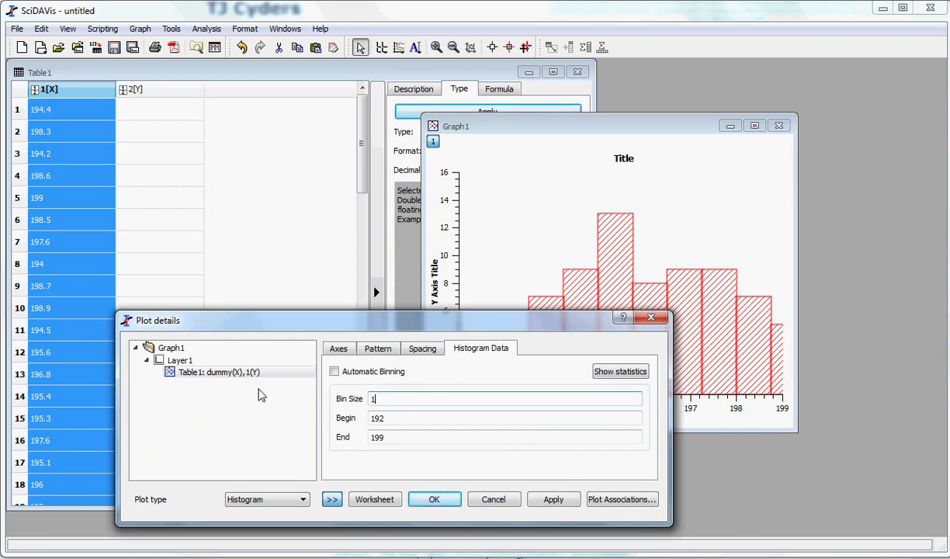
pyautogui.click(418, 417)
pyautogui.click(549, 499)
pyautogui.moveTo(540, 322); pyautogui.dragTo(452, 280)
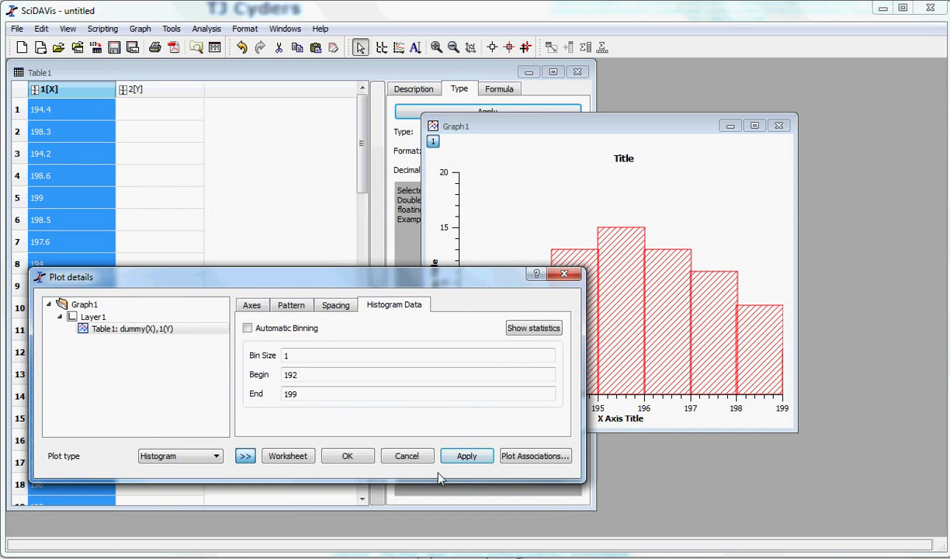
pyautogui.click(348, 456)
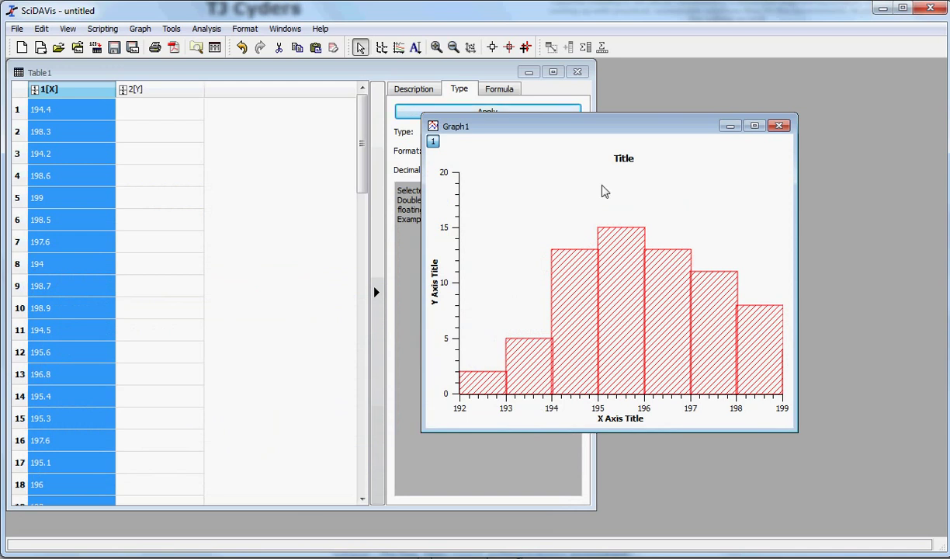
# Title the x-axis 'Case Weight [gr]'.
pyautogui.doubleClick(615, 419)
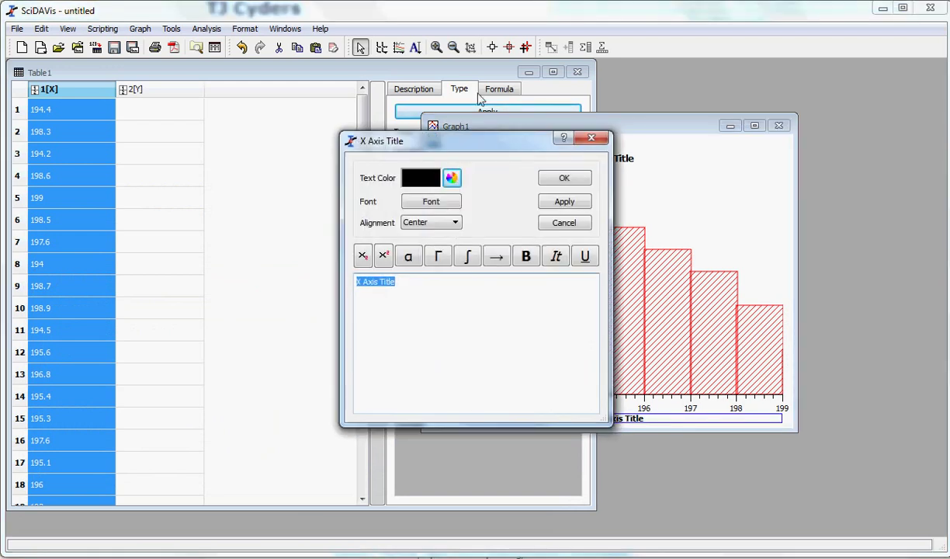
pyautogui.moveTo(482, 147); pyautogui.dragTo(466, 149)
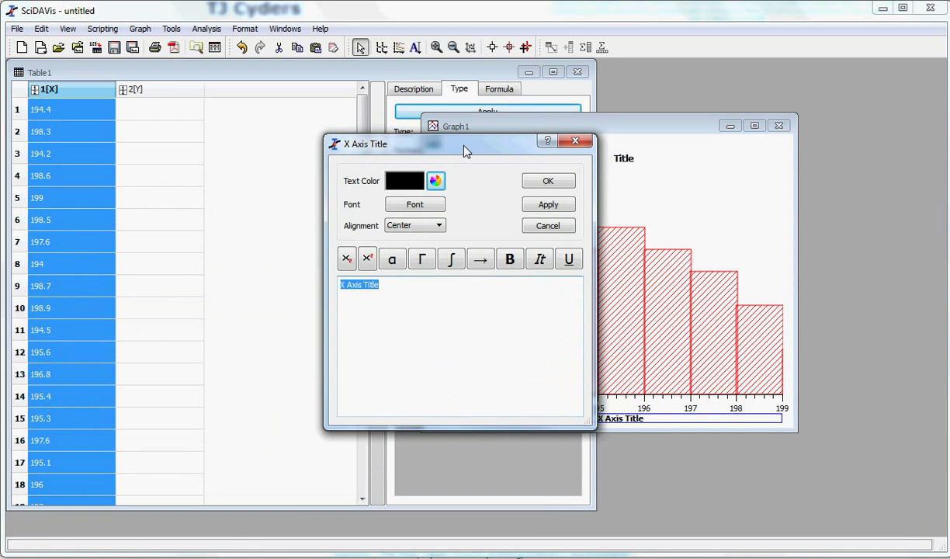
pyautogui.write('Case Weight [gr')
pyautogui.click(533, 204)
pyautogui.click(534, 179)
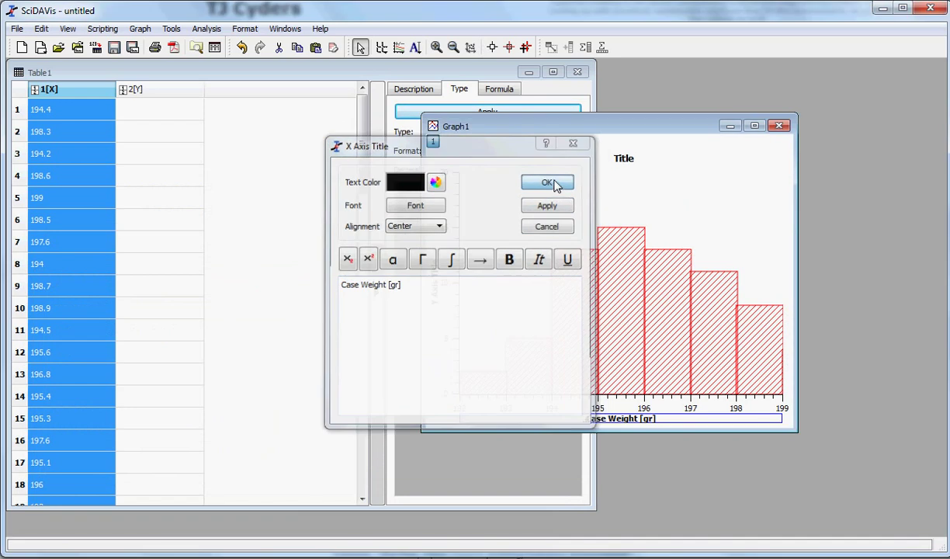
# Title the y-axis '# Meas'.
pyautogui.click(434, 278)
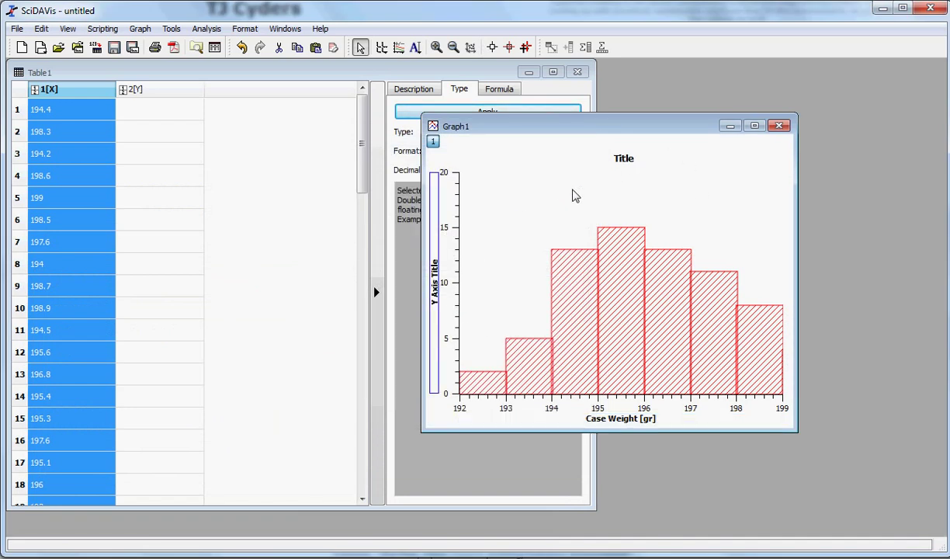
pyautogui.doubleClick(425, 267)
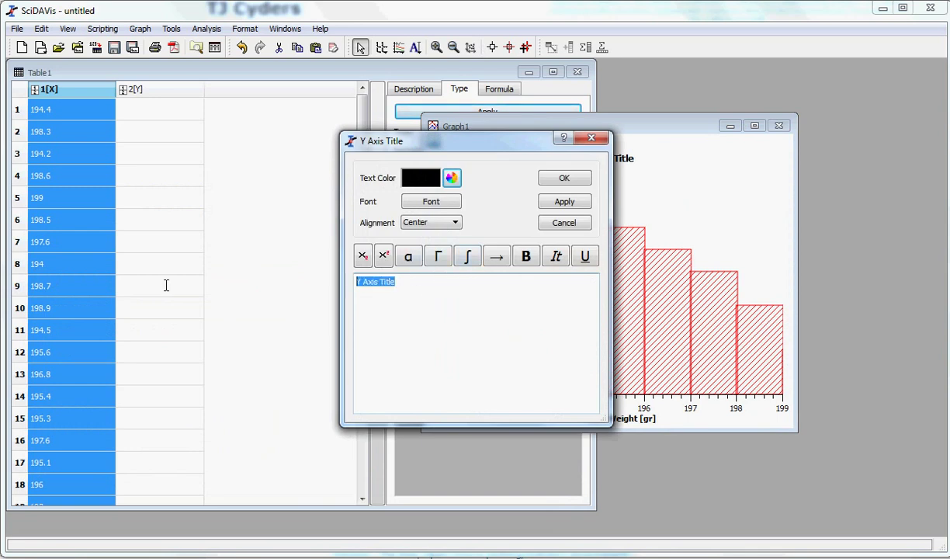
pyautogui.write('# Meas')
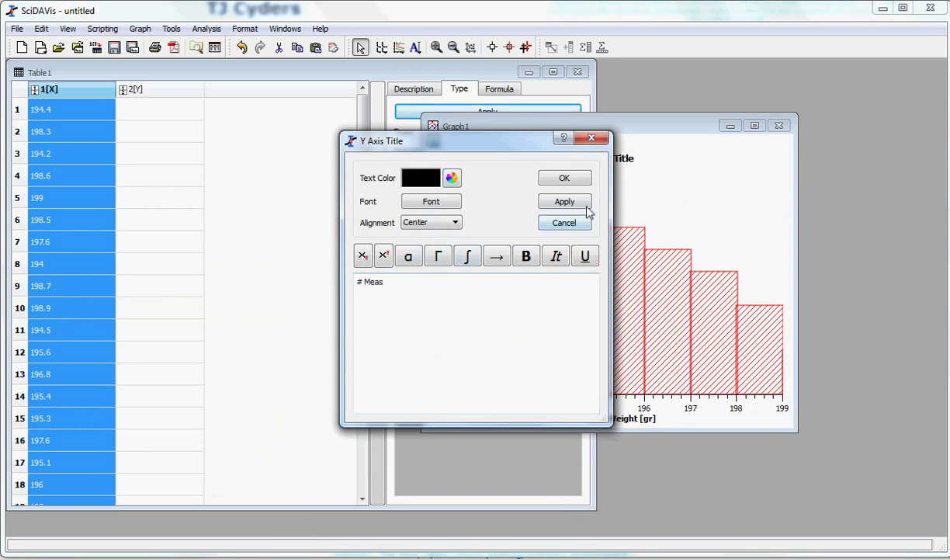
pyautogui.click(582, 179)
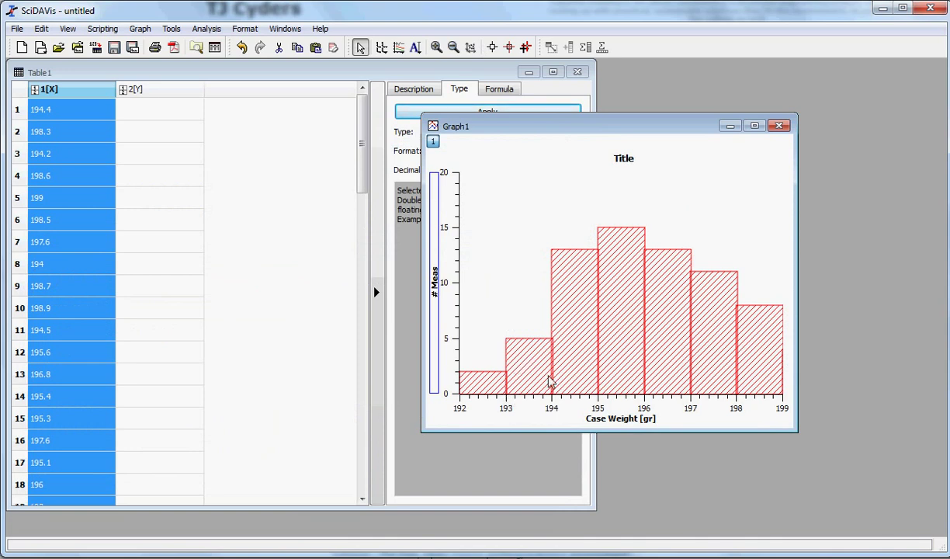
# Erase the placeholder 'Title' text so the graph has no heading.
pyautogui.click(623, 161)
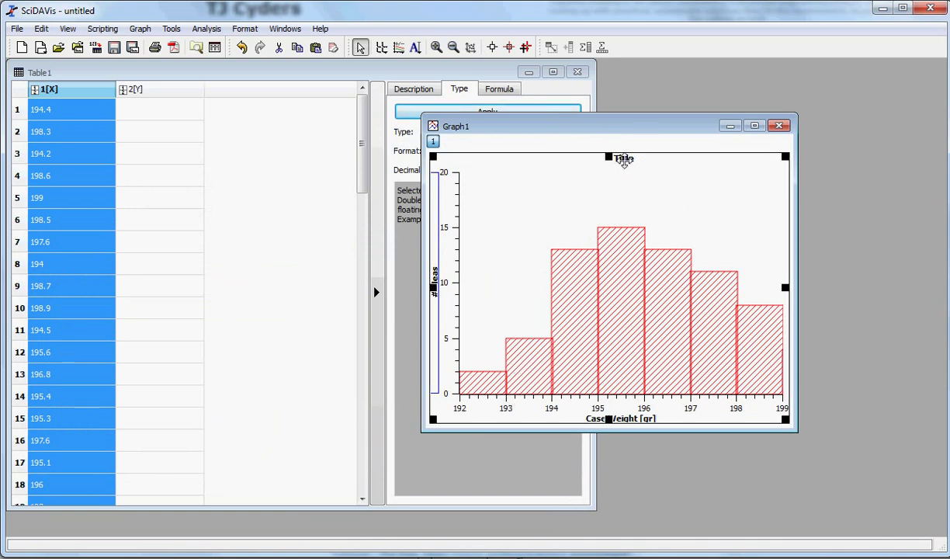
pyautogui.click(630, 160)
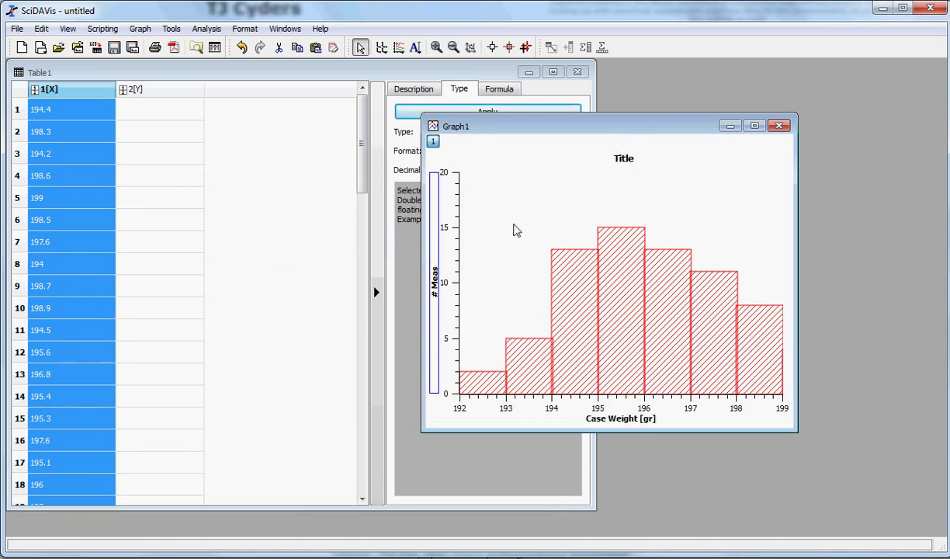
pyautogui.click(452, 283)
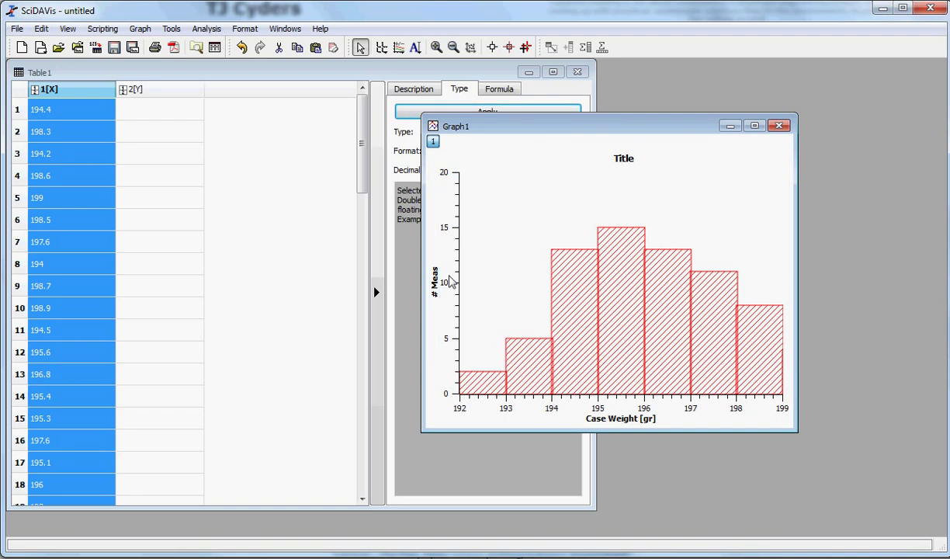
pyautogui.doubleClick(626, 159)
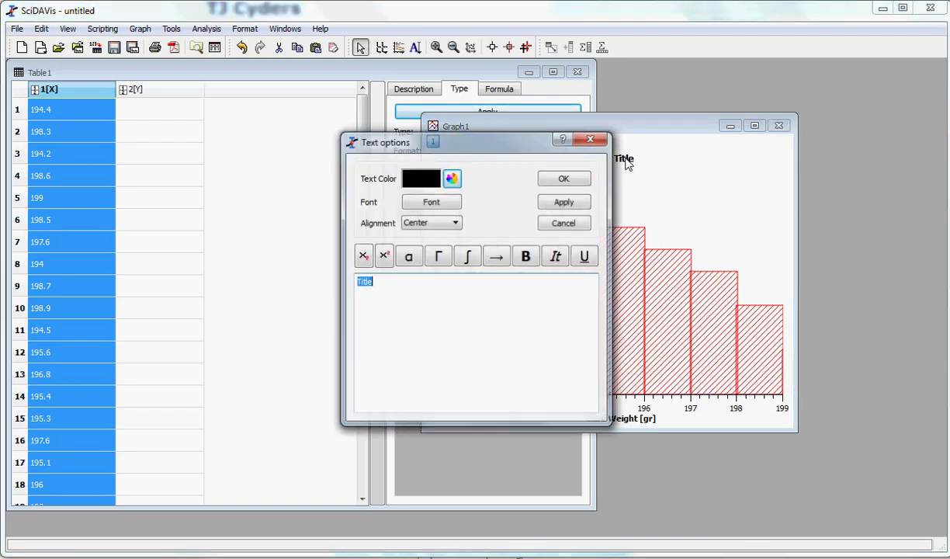
pyautogui.press('Delete')
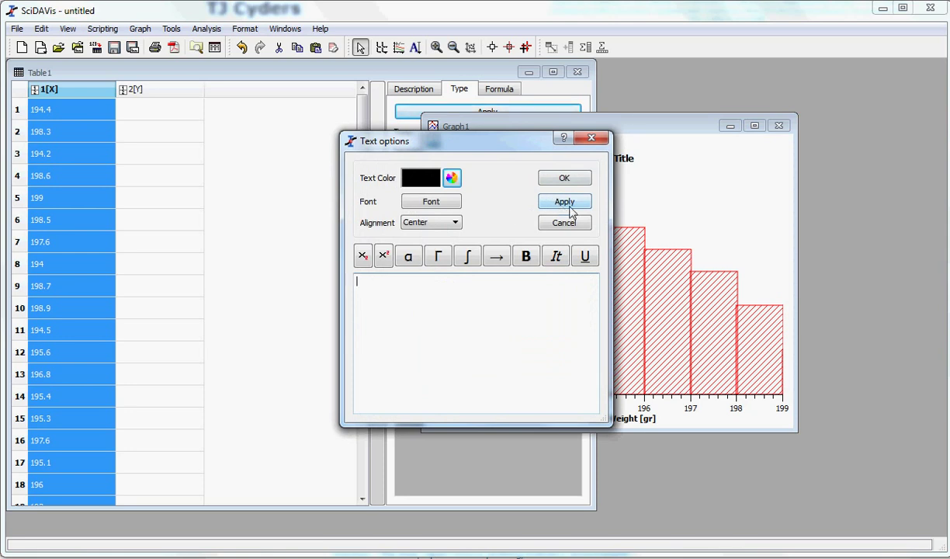
pyautogui.click(574, 182)
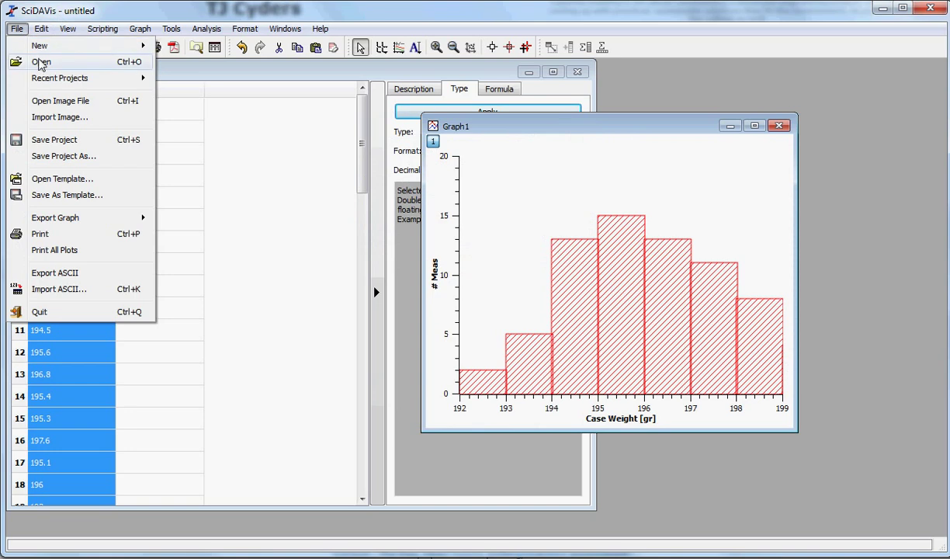
# Export the current graph as a PNG image named histogram.png on the Desktop.
pyautogui.moveTo(117, 225)
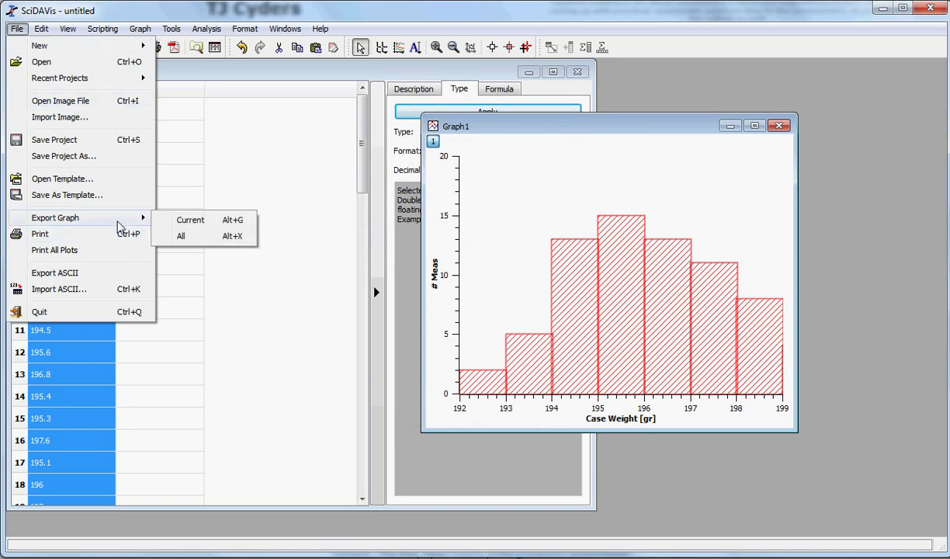
pyautogui.click(203, 223)
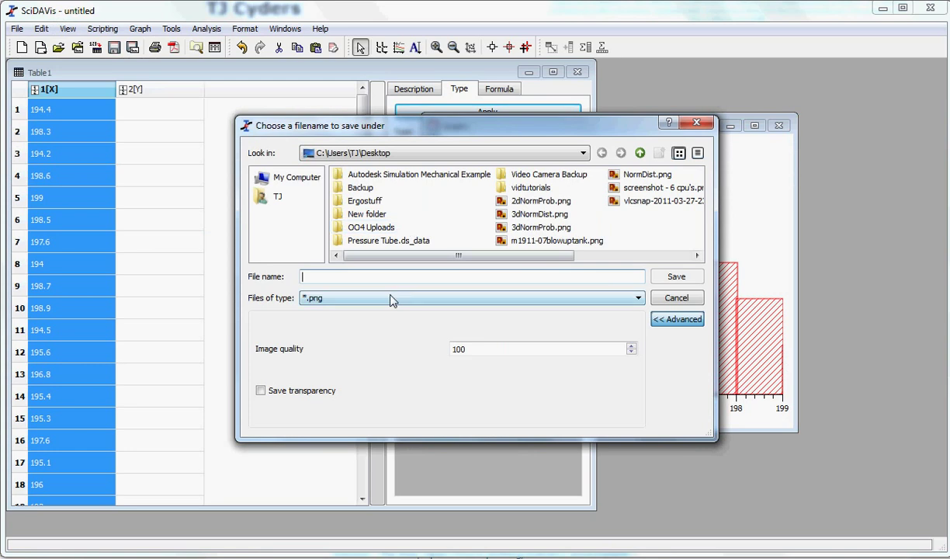
pyautogui.click(392, 301)
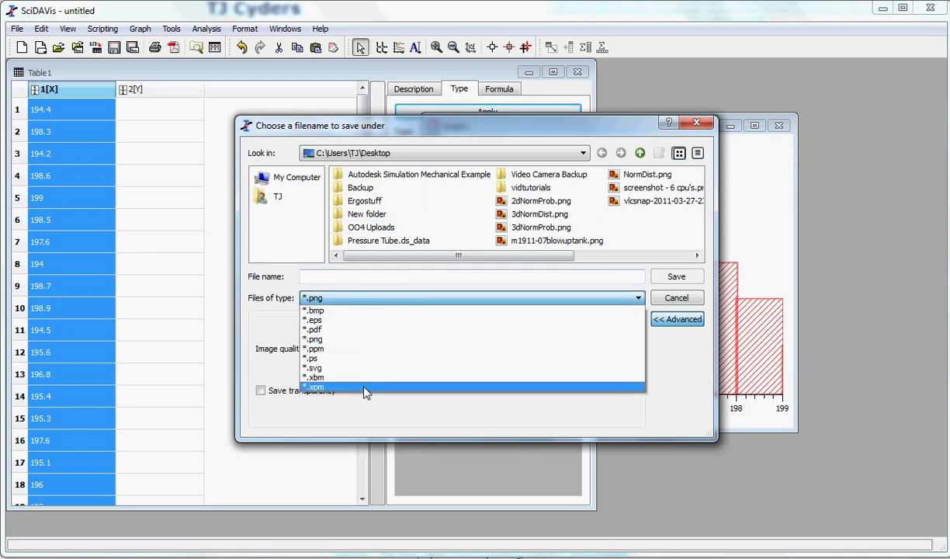
pyautogui.click(363, 339)
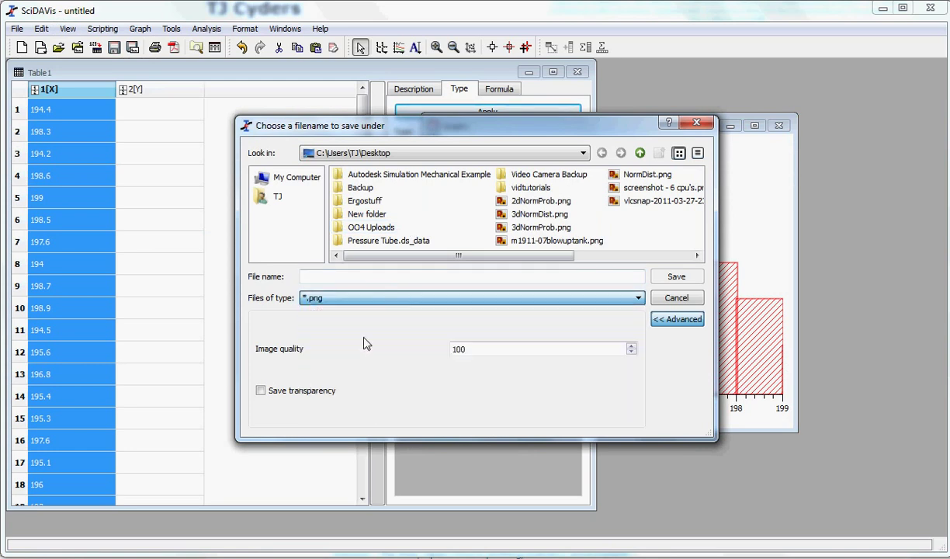
pyautogui.click(453, 277)
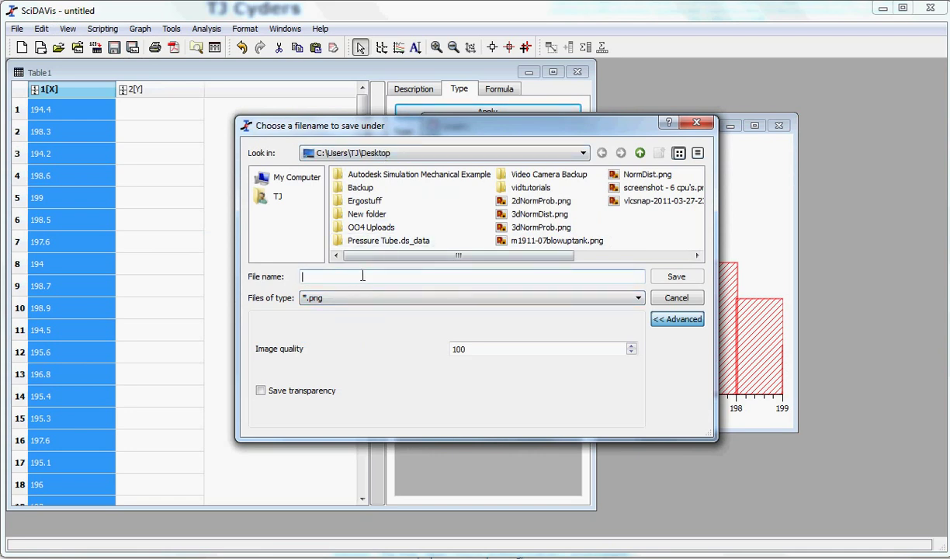
pyautogui.write('histogram.png')
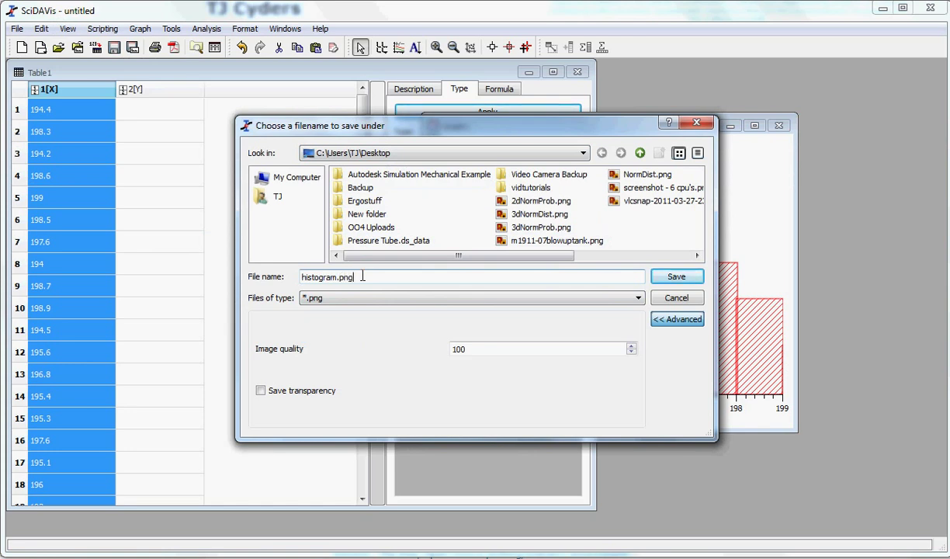
pyautogui.click(677, 277)
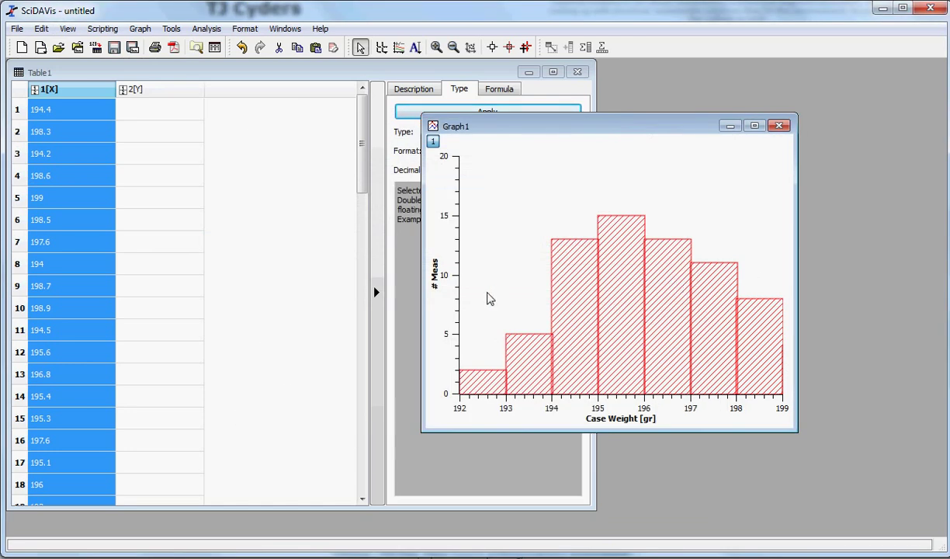